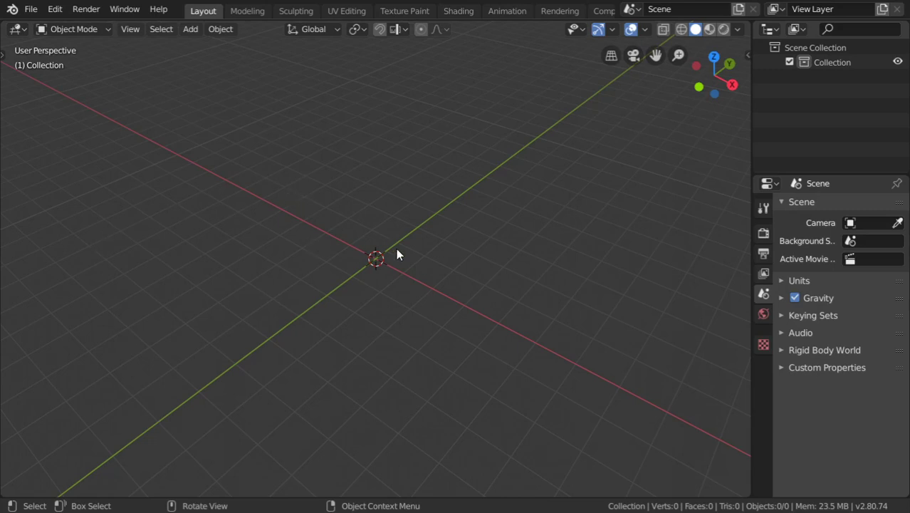
# - Add a mesh plane at the world origin
pyautogui.hotkey('shift', 'a')
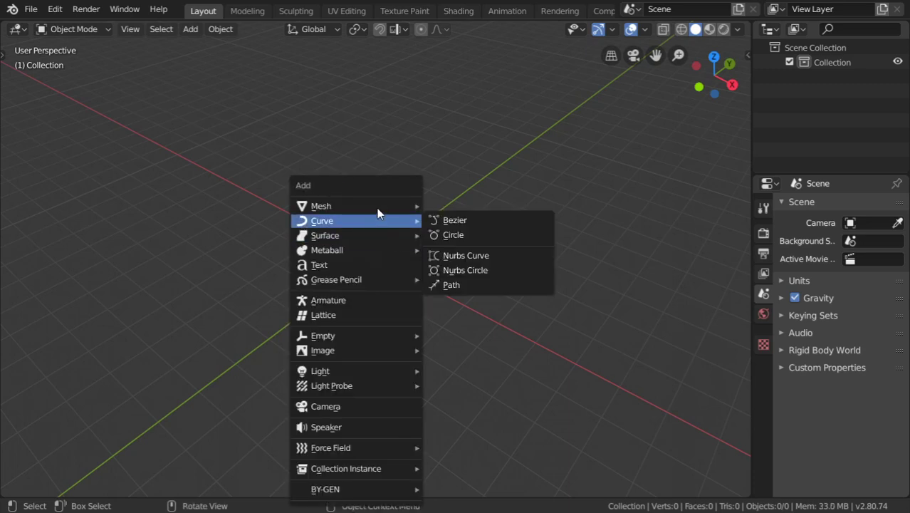
pyautogui.moveTo(388, 205)
pyautogui.click(436, 205)
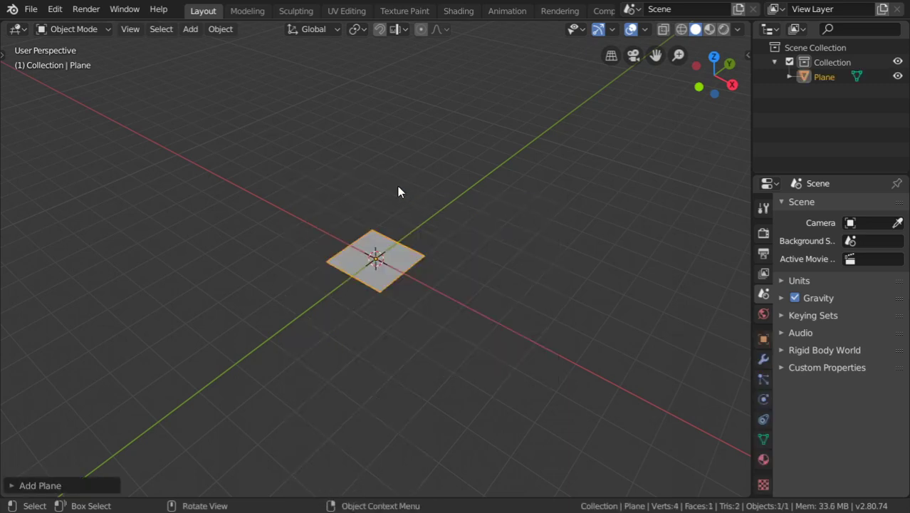
# - Find the Quick Smoke effect through the operator search and apply it to the plane
pyautogui.scroll(-3, 398, 187)
pyautogui.moveTo(398, 188); pyautogui.dragTo(420, 207, button='middle')
pyautogui.press('F3')
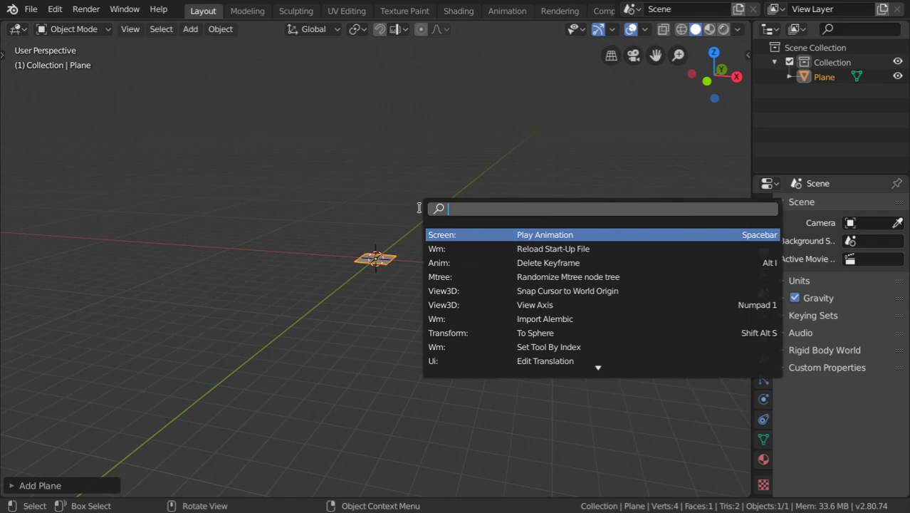
pyautogui.write('quick')
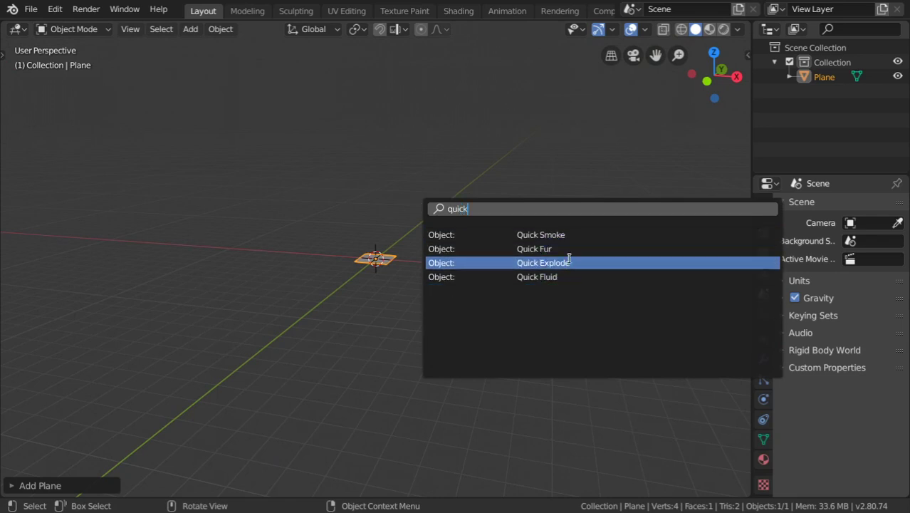
pyautogui.click(508, 238)
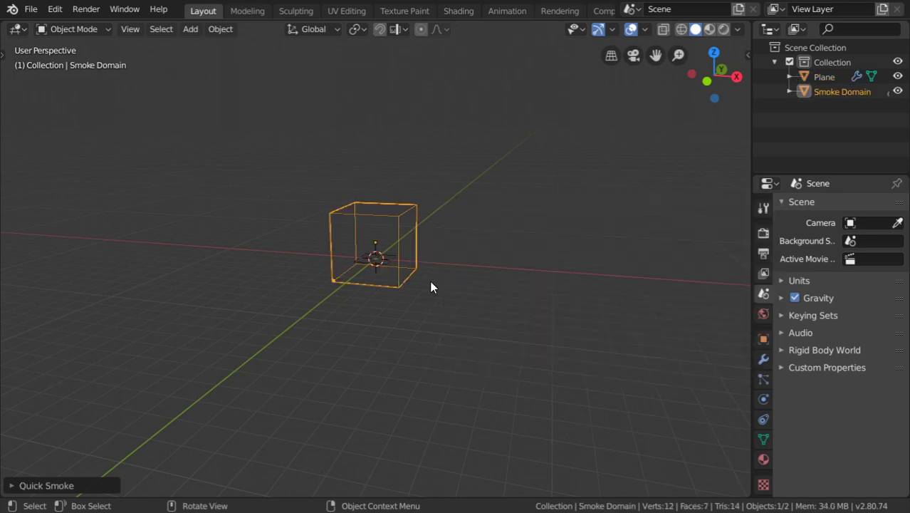
# - Scale the smoke domain uniformly to nearly five times its size and raise it about 6 m along Z
pyautogui.press('KP_1')
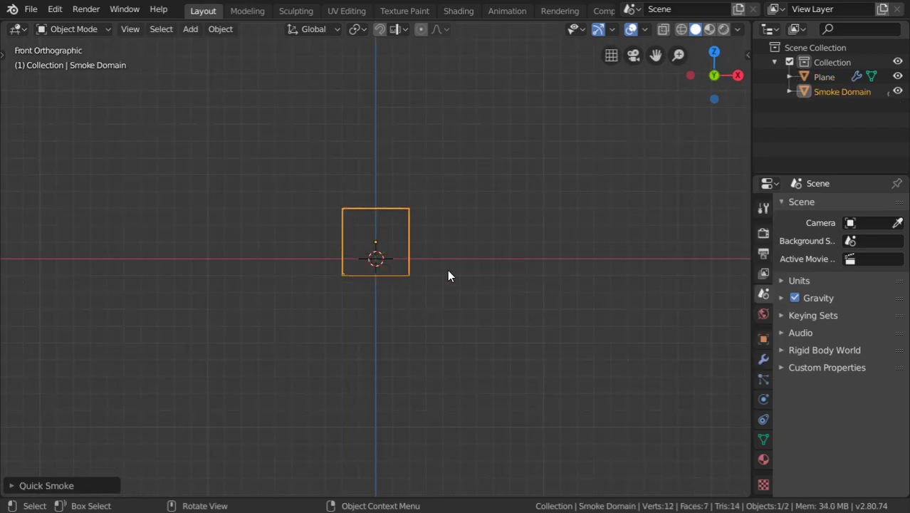
pyautogui.press('s')
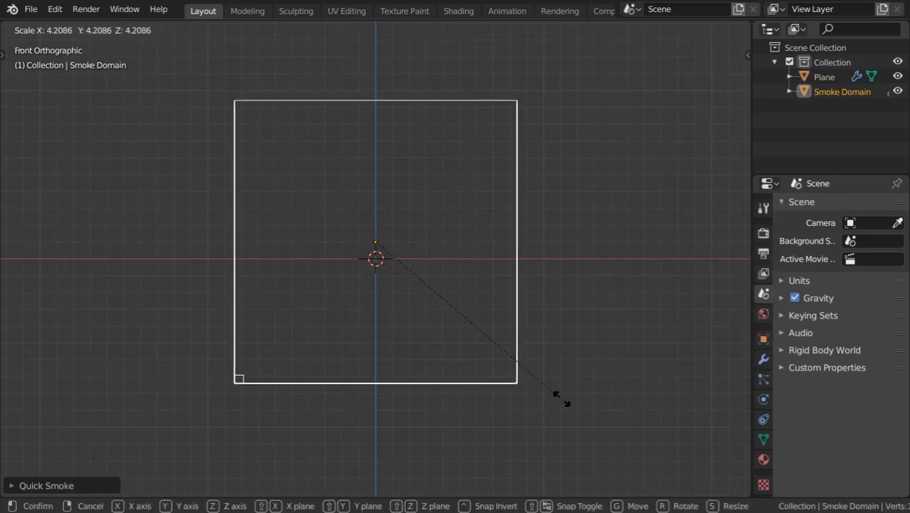
pyautogui.click(598, 411)
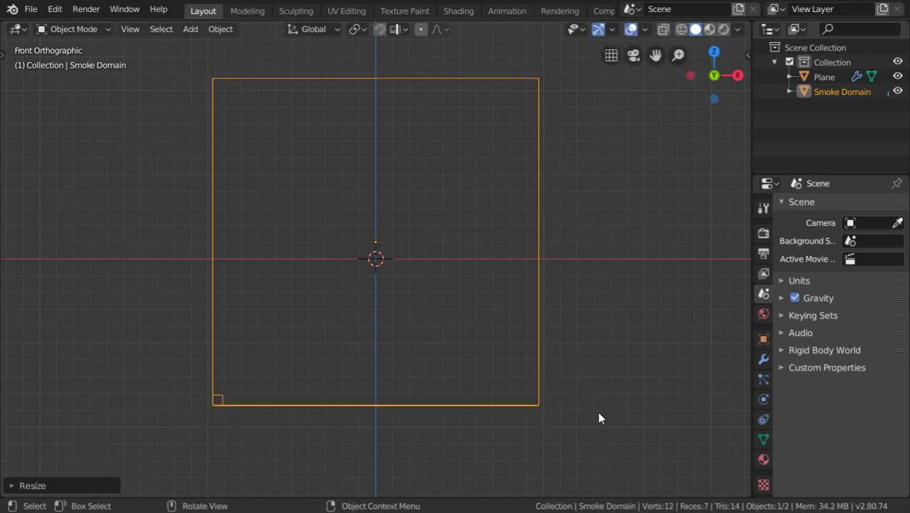
pyautogui.press('g')
pyautogui.press('z')
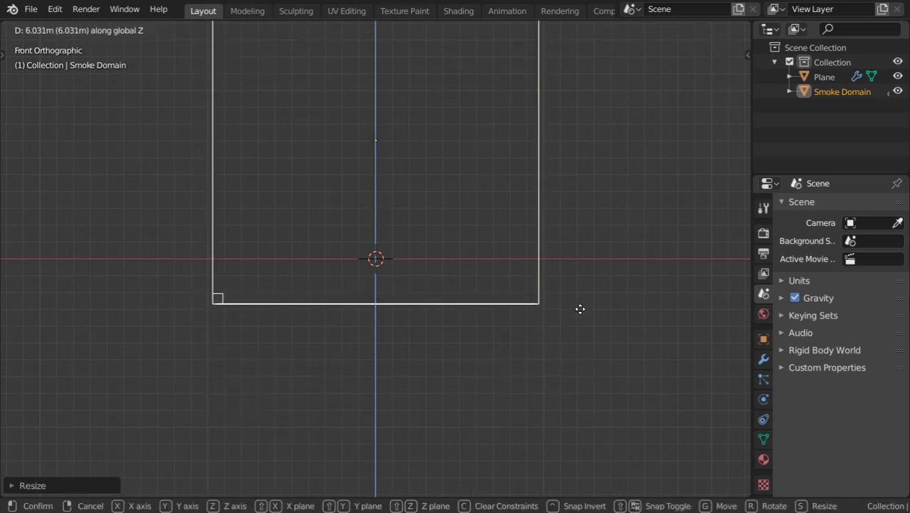
pyautogui.click(579, 305)
pyautogui.scroll(-2, 573, 325)
pyautogui.moveTo(573, 325); pyautogui.dragTo(524, 362, button='middle')
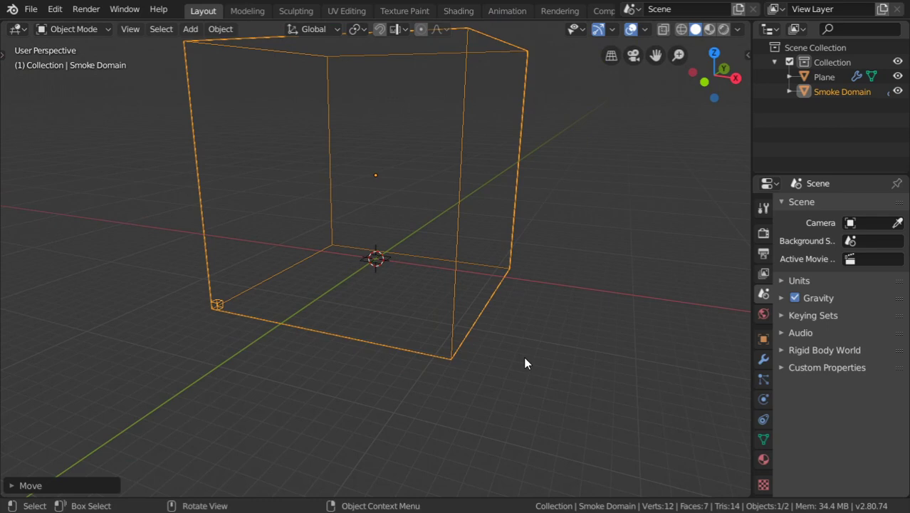
# - Split a Timeline editor off beneath the front viewport and set the animation's end frame to 150
pyautogui.press('KP_1')
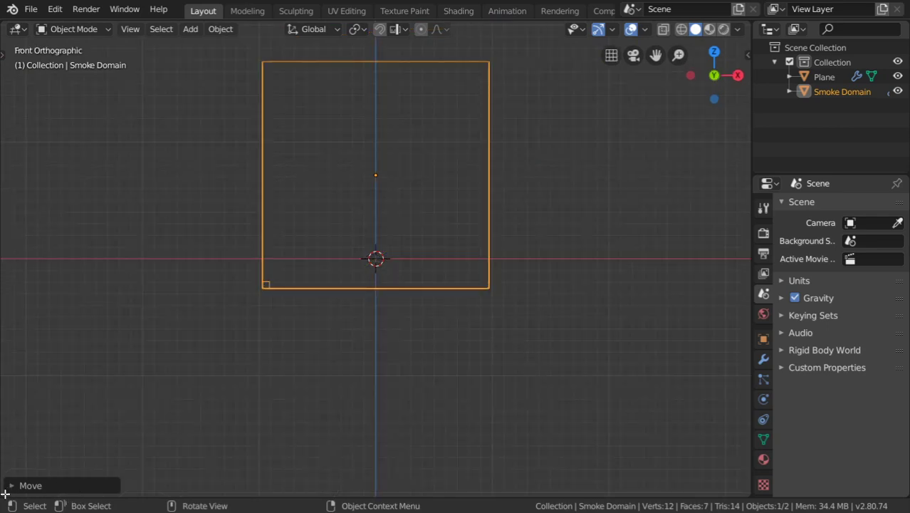
pyautogui.moveTo(3, 497); pyautogui.dragTo(3, 427)
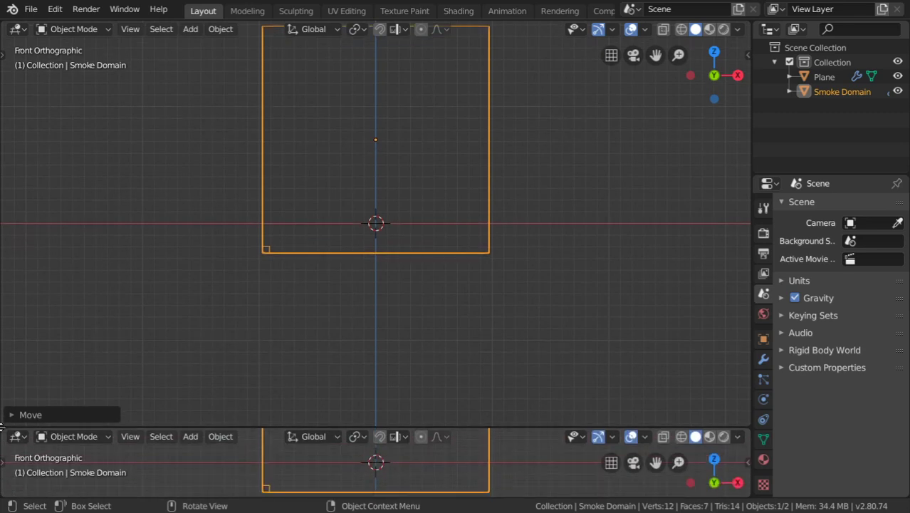
pyautogui.click(25, 437)
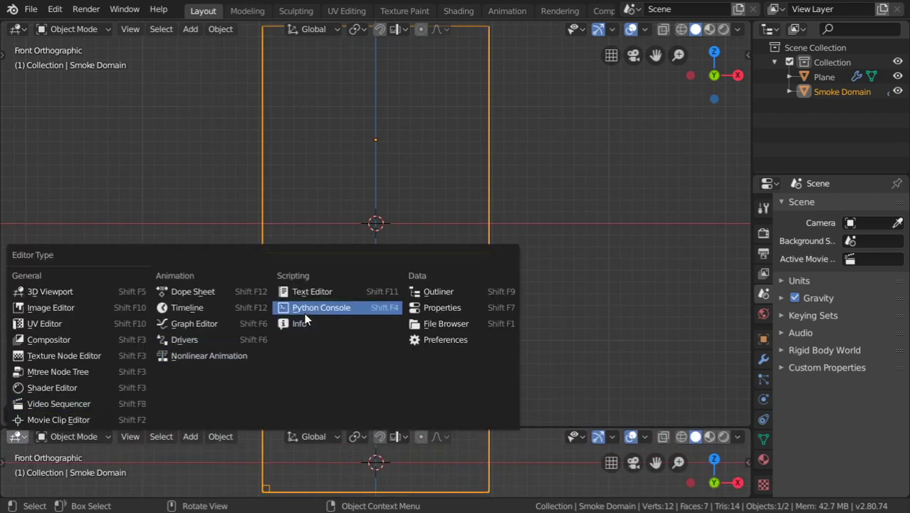
pyautogui.click(203, 311)
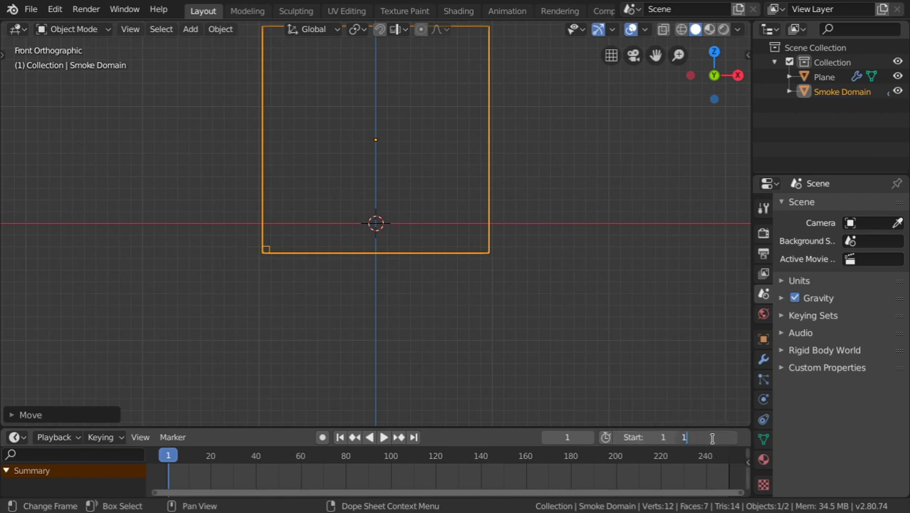
pyautogui.press('Return')
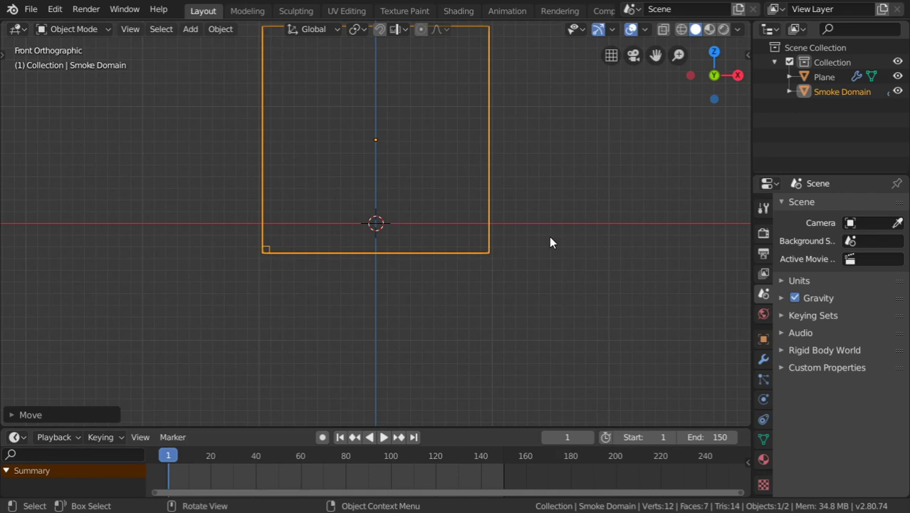
# - Play back the simulation and examine the smoke's motion inside the domain from several angles and distances
pyautogui.moveTo(549, 236); pyautogui.dragTo(485, 271, button='middle')
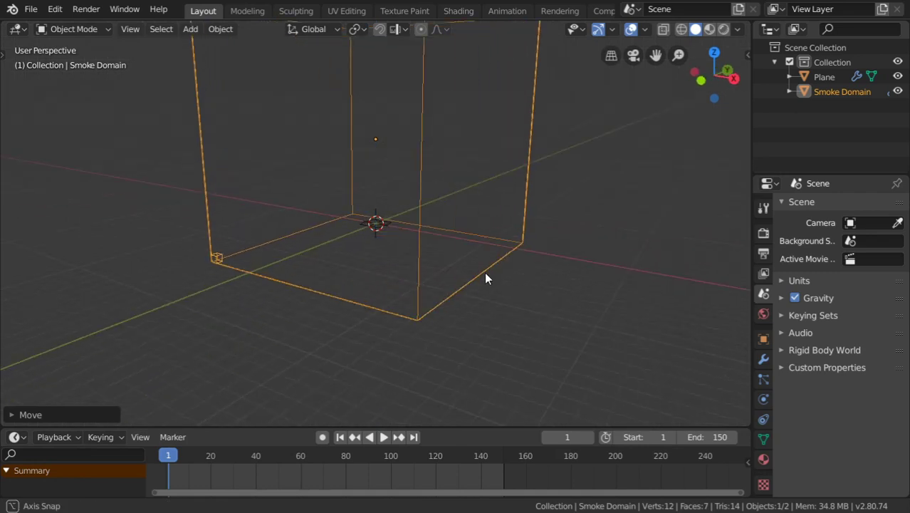
pyautogui.click(386, 438)
pyautogui.scroll(2, 377, 183)
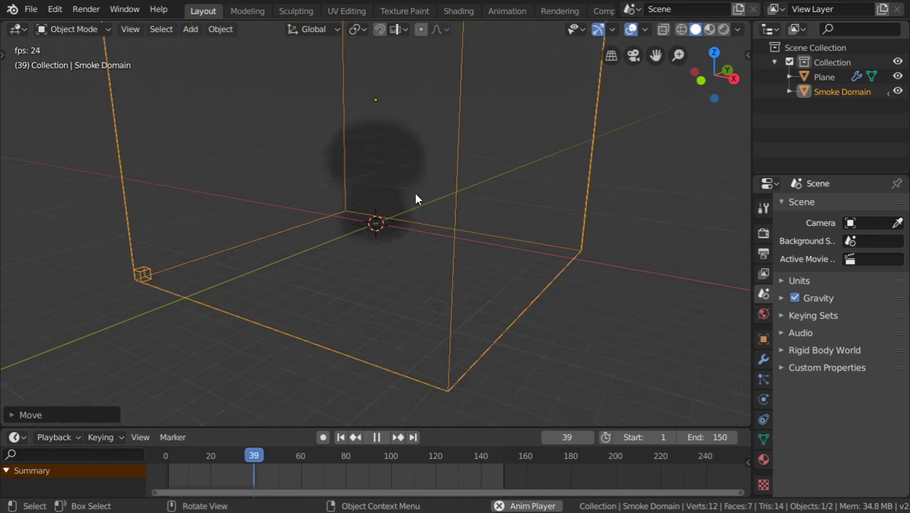
pyautogui.scroll(-2, 401, 191)
pyautogui.scroll(-3, 393, 178)
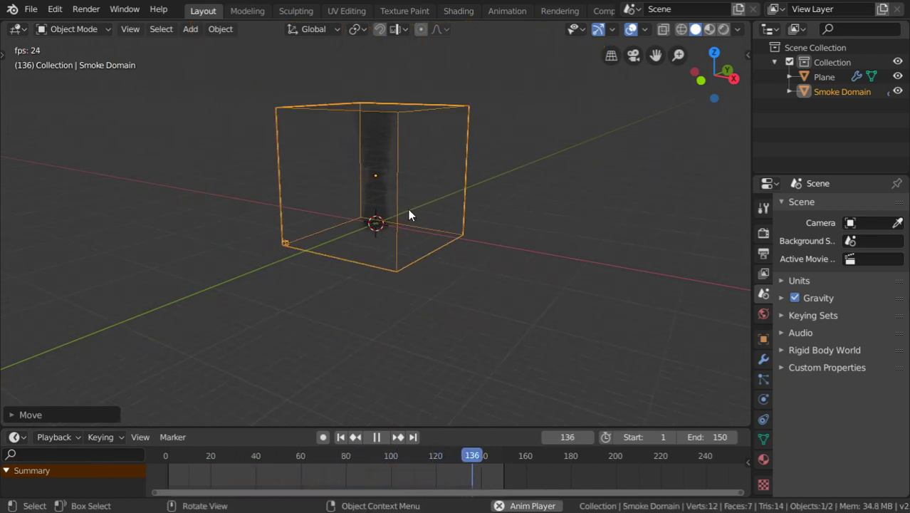
pyautogui.scroll(3, 410, 208)
pyautogui.moveTo(410, 208)
pyautogui.mouseDown(button='middle')
pyautogui.moveTo(410, 223)
pyautogui.moveTo(403, 197)
pyautogui.mouseUp(button='middle')
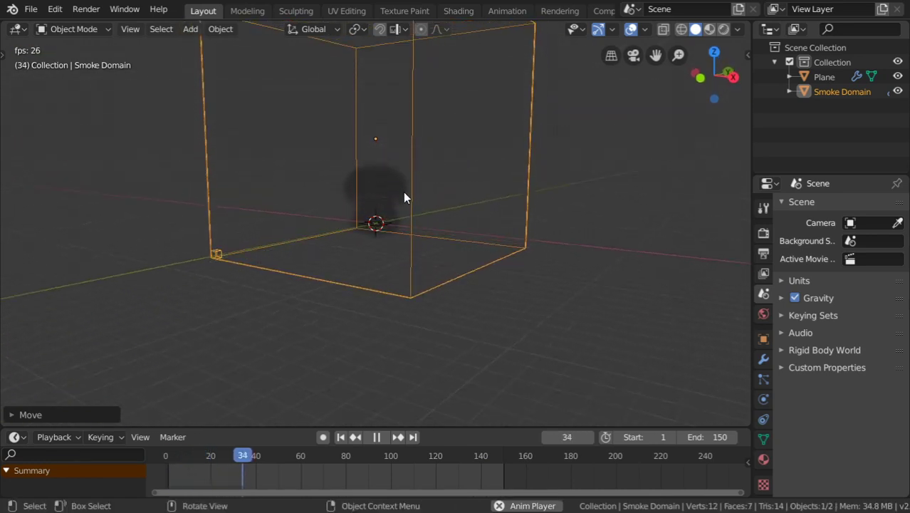
pyautogui.scroll(-2, 419, 209)
pyautogui.moveTo(477, 246); pyautogui.dragTo(497, 266, button='middle')
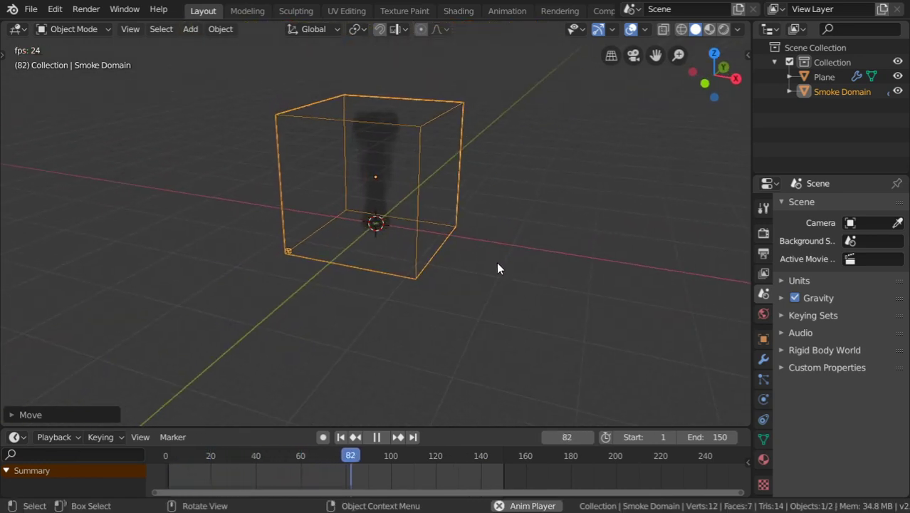
pyautogui.press('Escape')
# - Deselect the smoke domain and add a Vortex force field at the world origin in front view
pyautogui.press('KP_1')
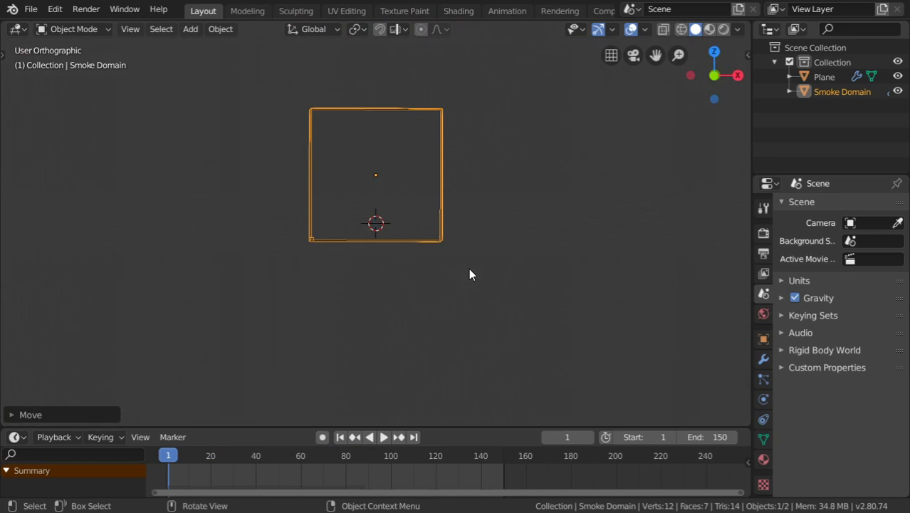
pyautogui.scroll(6, 412, 248)
pyautogui.scroll(-2, 412, 248)
pyautogui.scroll(-1, 370, 133)
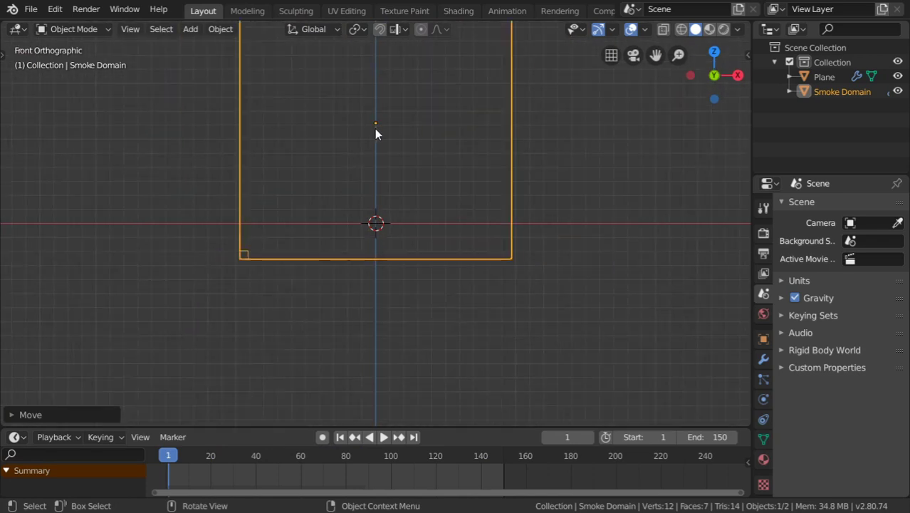
pyautogui.hotkey('alt', 'a')
pyautogui.hotkey('shift', 'a')
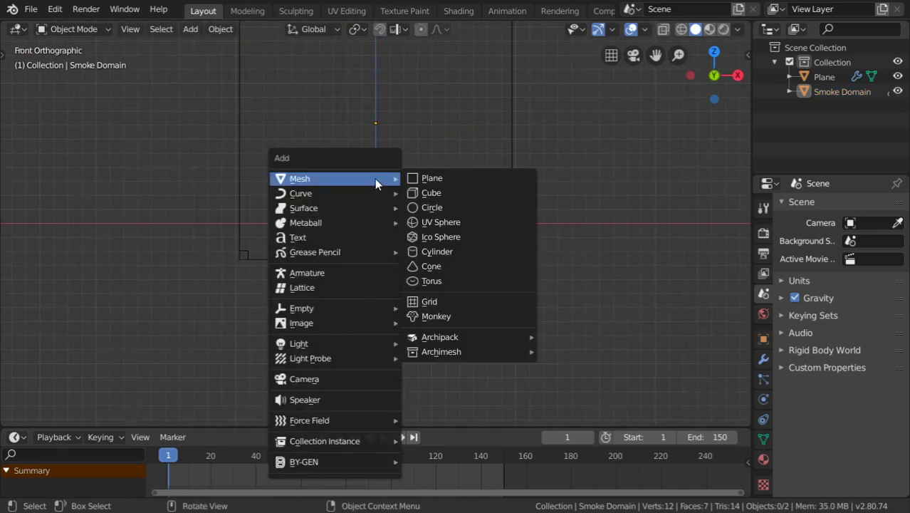
pyautogui.moveTo(380, 421)
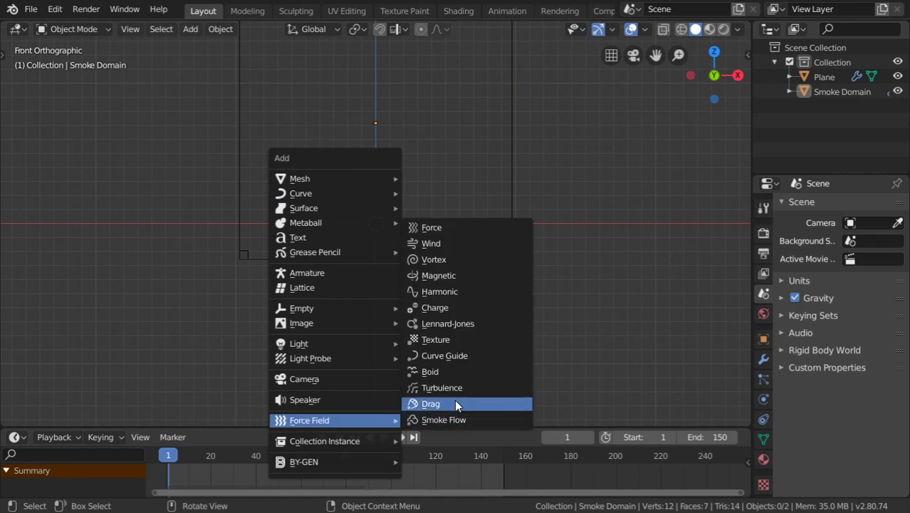
pyautogui.click(447, 261)
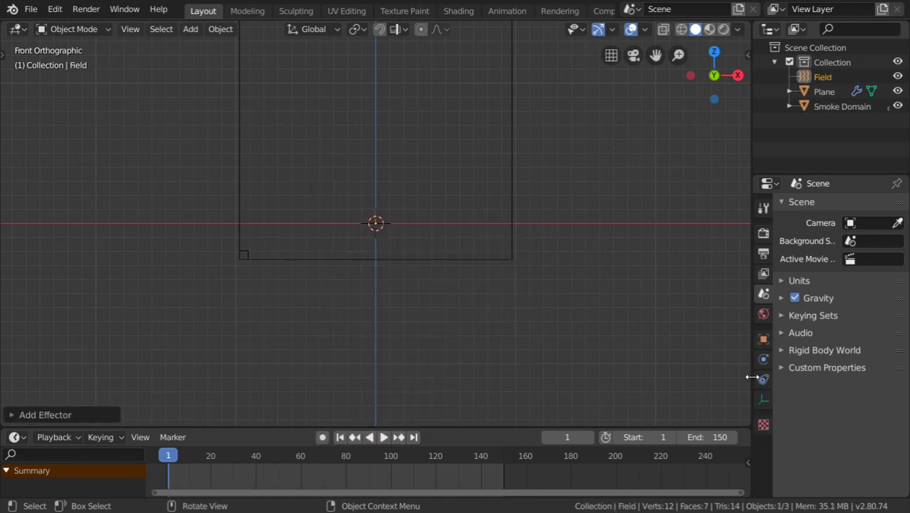
# - In the vortex field's physics settings, set the shape to Point and the strength to 100
pyautogui.click(764, 424)
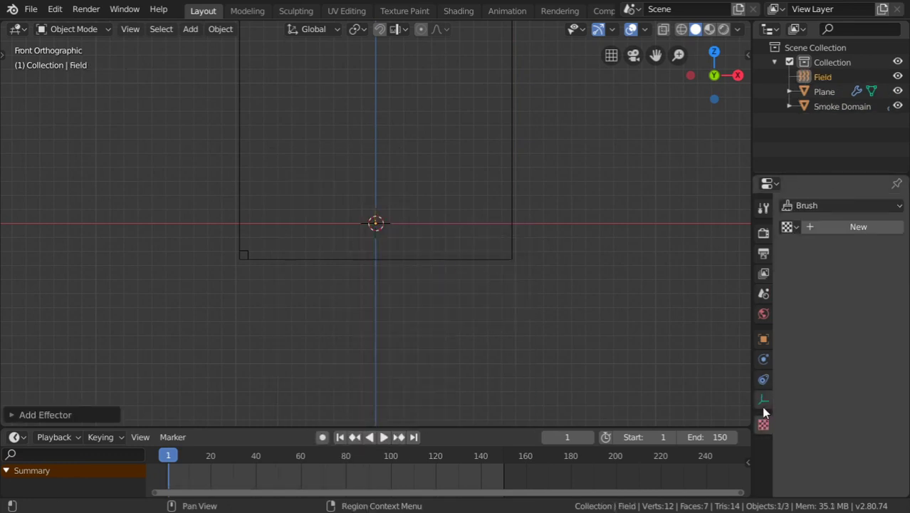
pyautogui.click(764, 400)
pyautogui.click(764, 379)
pyautogui.click(764, 359)
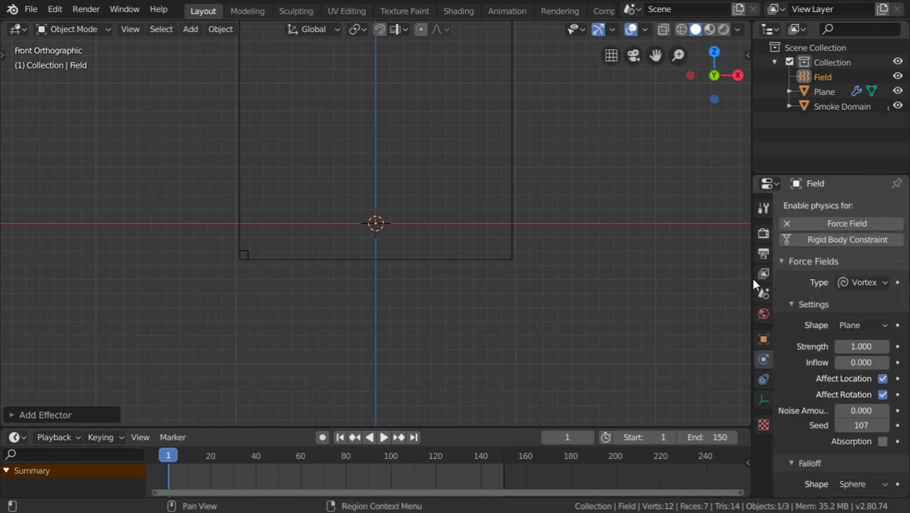
pyautogui.moveTo(752, 276); pyautogui.dragTo(698, 285)
pyautogui.click(858, 310)
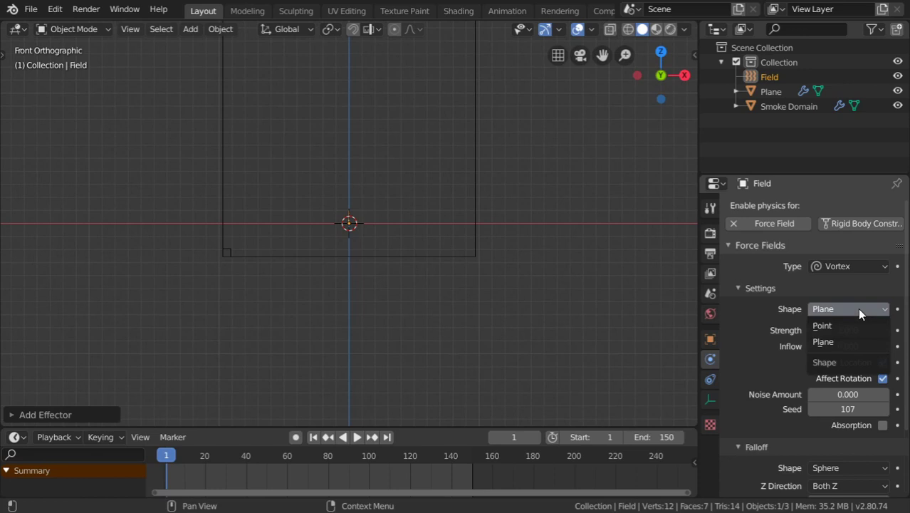
pyautogui.click(846, 325)
pyautogui.click(850, 330)
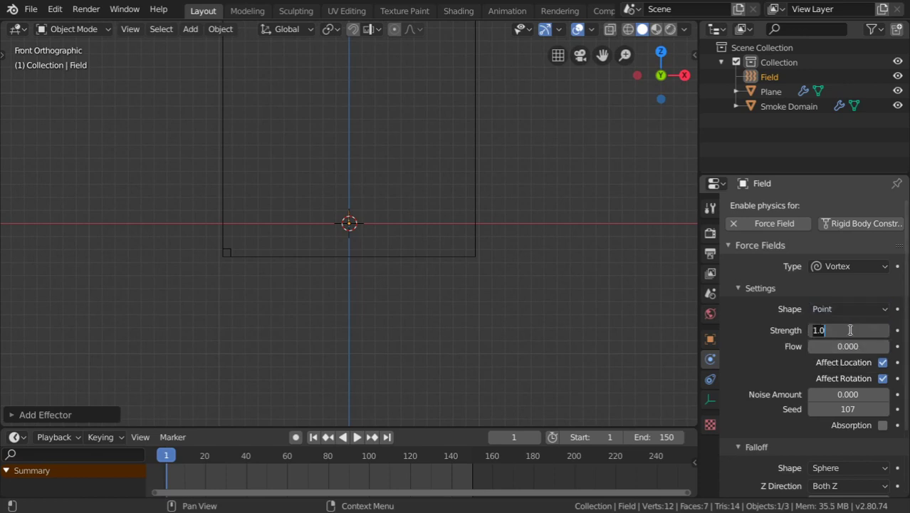
pyautogui.write('100')
pyautogui.press('Return')
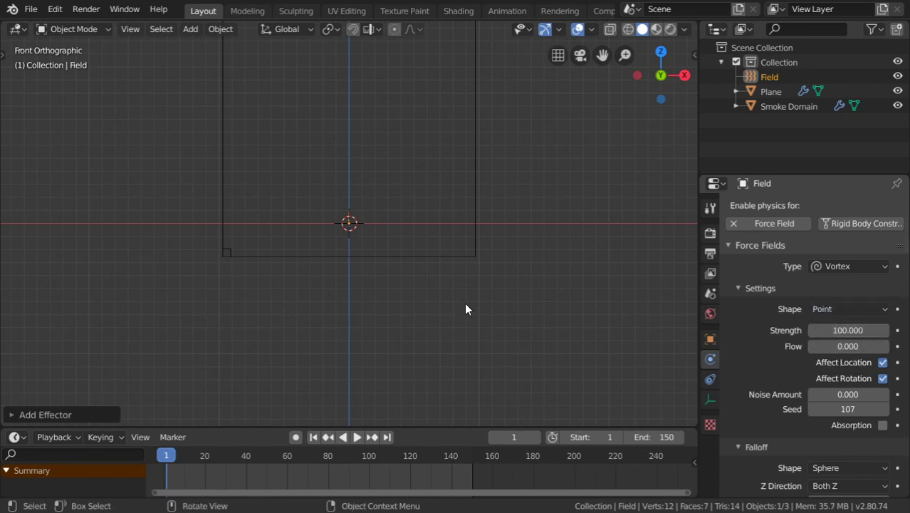
# - Raise the vortex field about 3.8 m along Z, above the smoke plane
pyautogui.press('g')
pyautogui.press('z')
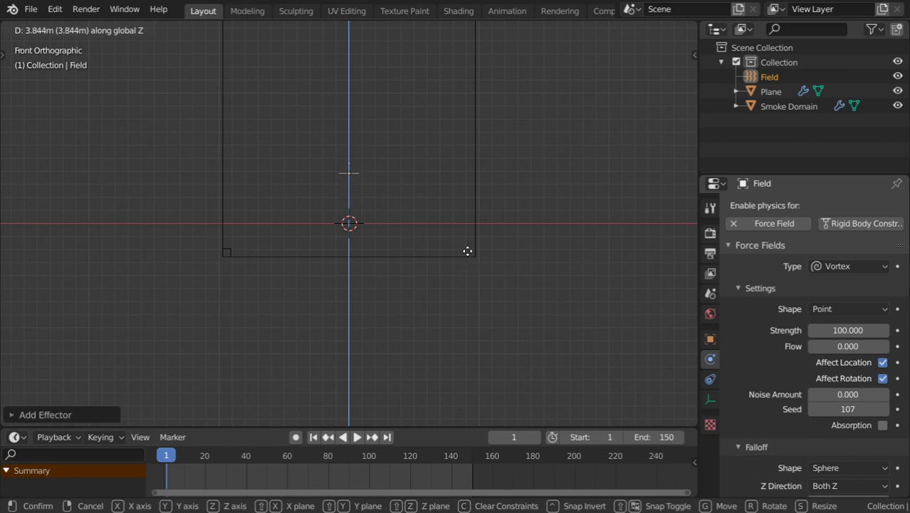
pyautogui.click(467, 251)
# - Add a Wind force field with strength 55 just beneath the plane and return the 3D cursor to the world origin
pyautogui.scroll(3, 426, 265)
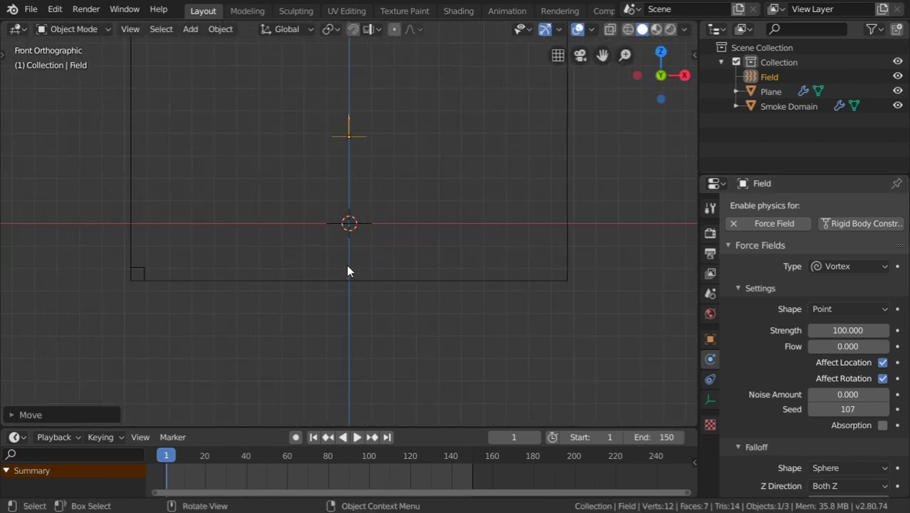
pyautogui.hotkey('shift', 'a')
pyautogui.moveTo(359, 277)
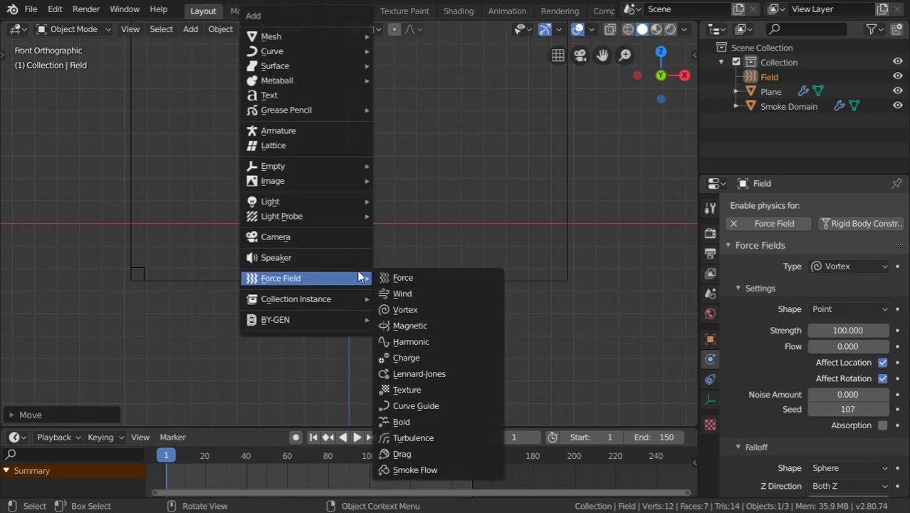
pyautogui.click(399, 293)
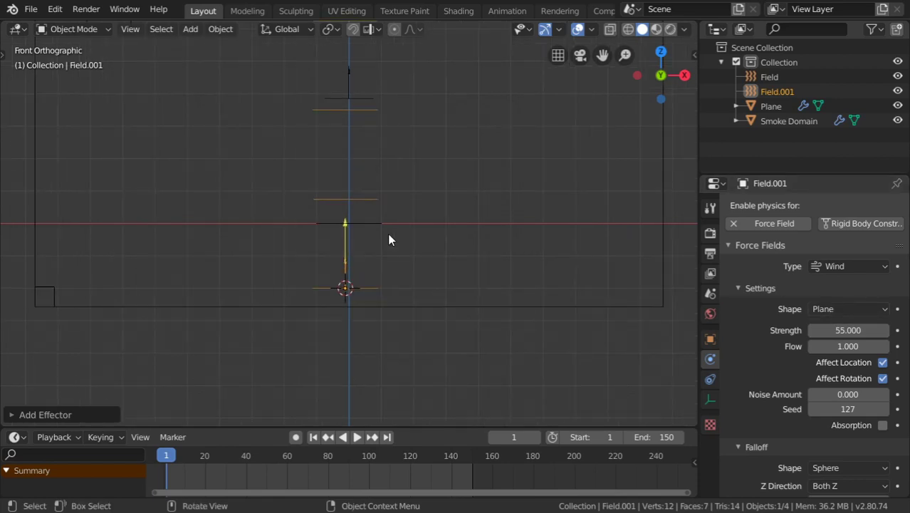
pyautogui.hotkey('shift', 'c')
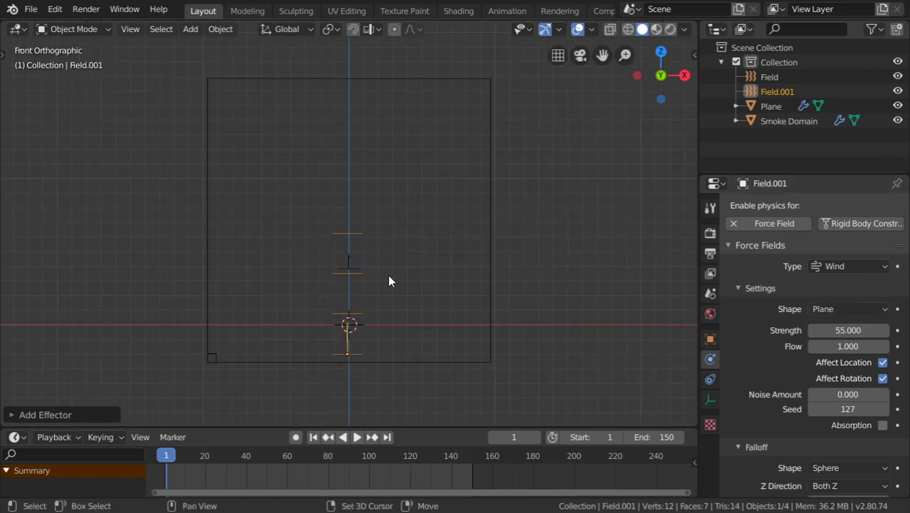
# - Add a Plain Axes empty at the world origin and hide the smoke domain
pyautogui.hotkey('shift', 'a')
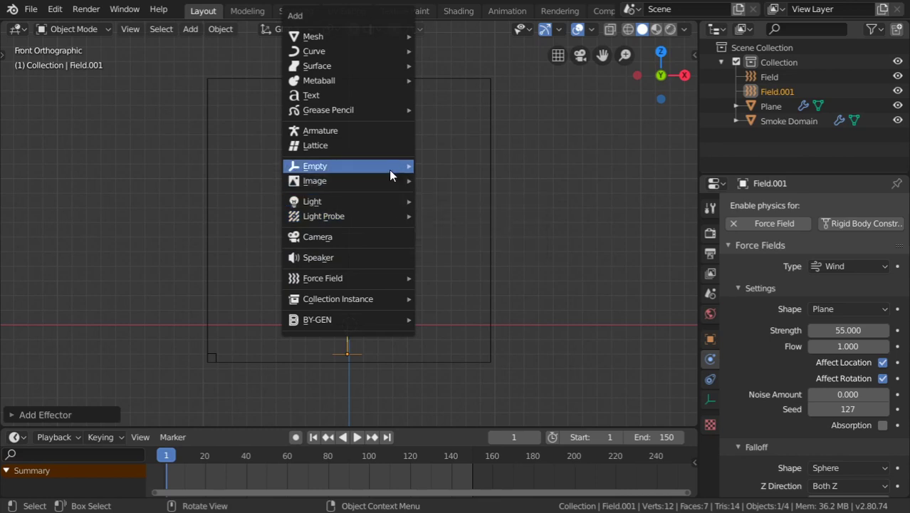
pyautogui.moveTo(391, 171)
pyautogui.click(444, 169)
pyautogui.moveTo(394, 229); pyautogui.dragTo(391, 272, button='middle')
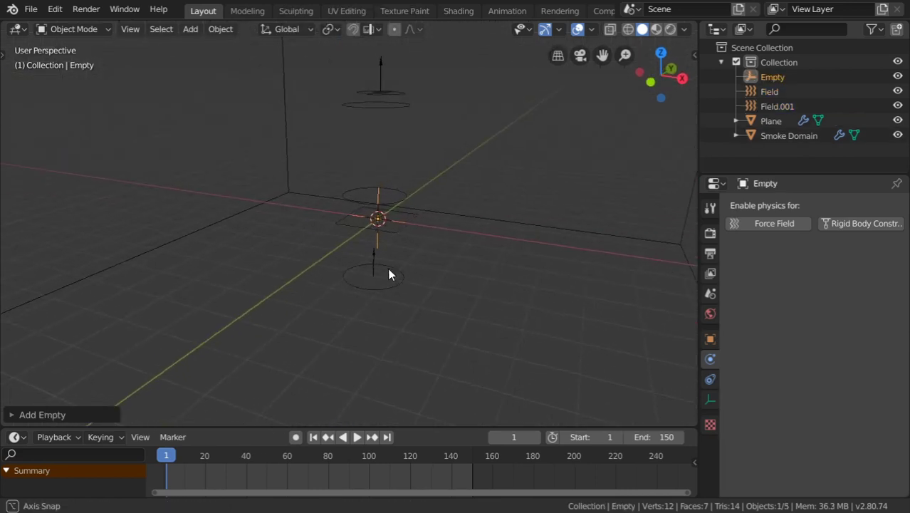
pyautogui.click(484, 218)
pyautogui.press('h')
pyautogui.moveTo(461, 259); pyautogui.dragTo(411, 308, button='middle')
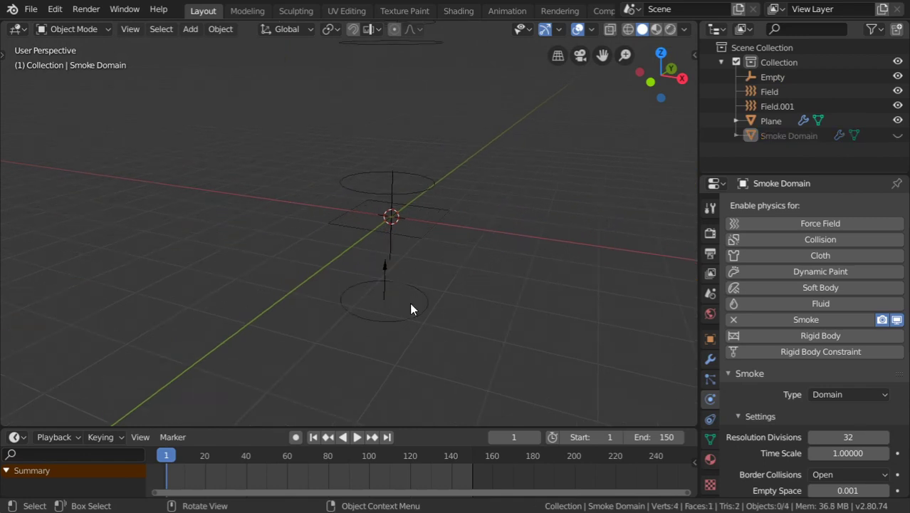
# - Parent the wind field, the smoke plane and the vortex field to the empty using Object (Keep Transform)
pyautogui.click(413, 321)
pyautogui.click(430, 228)
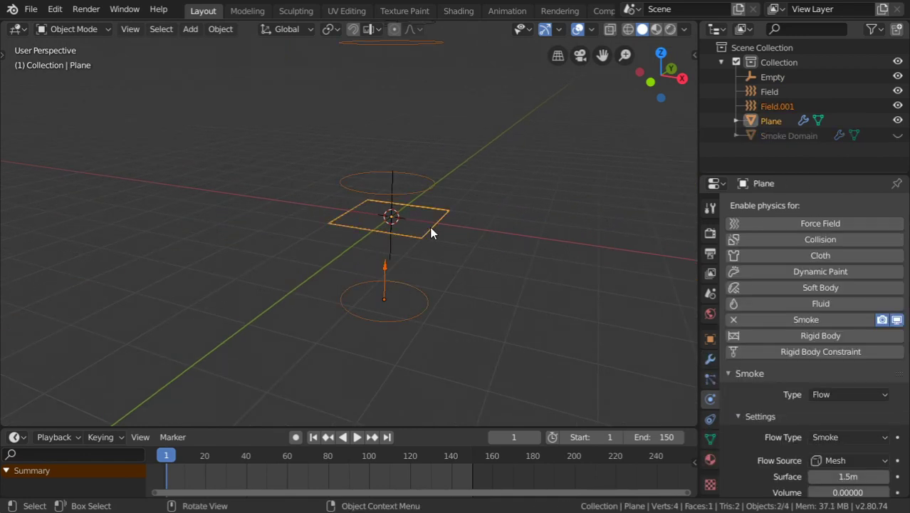
pyautogui.moveTo(430, 228); pyautogui.dragTo(405, 205, button='middle')
pyautogui.keyDown('shift'); pyautogui.click(384, 152); pyautogui.keyUp('shift')
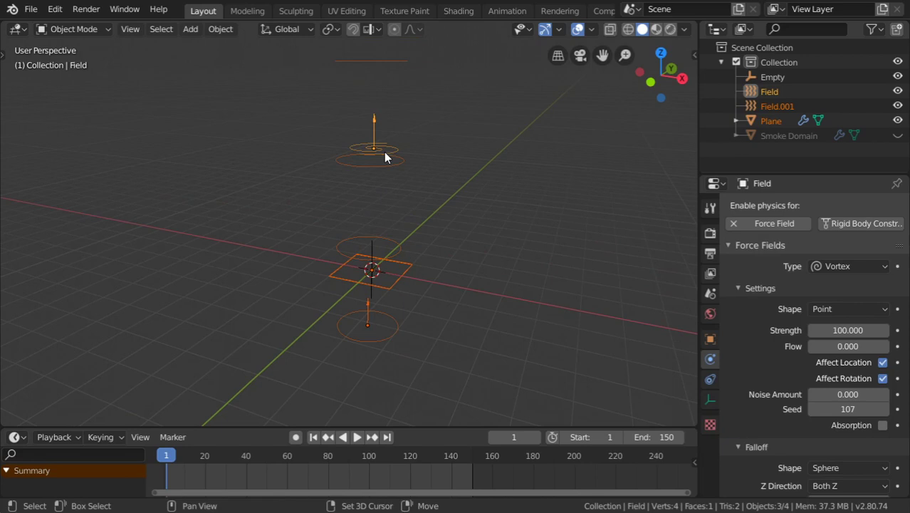
pyautogui.scroll(2, 382, 279)
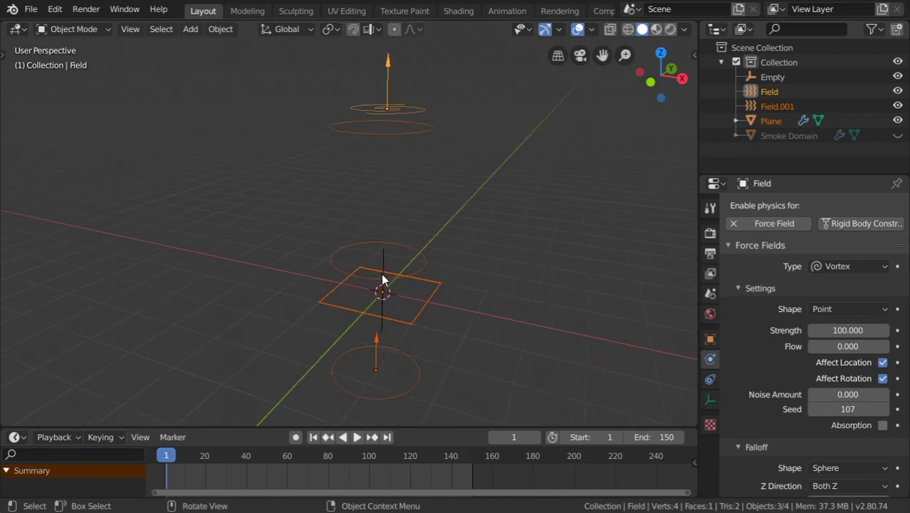
pyautogui.keyDown('shift'); pyautogui.click(384, 259); pyautogui.keyUp('shift')
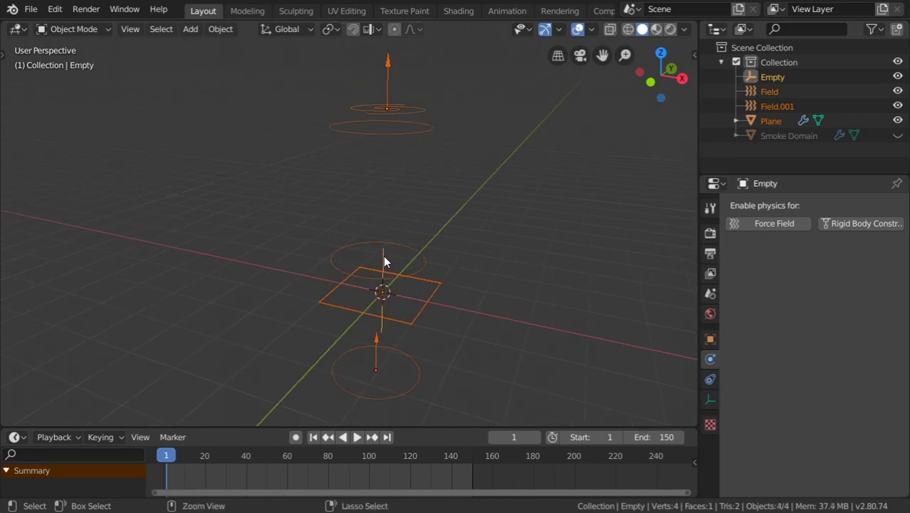
pyautogui.hotkey('ctrl', 'p')
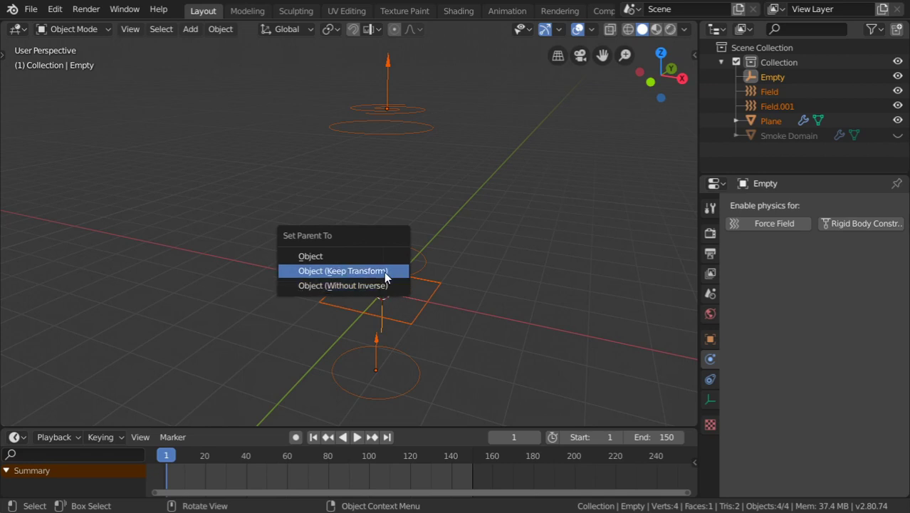
pyautogui.click(393, 272)
pyautogui.click(419, 135)
pyautogui.press('s')
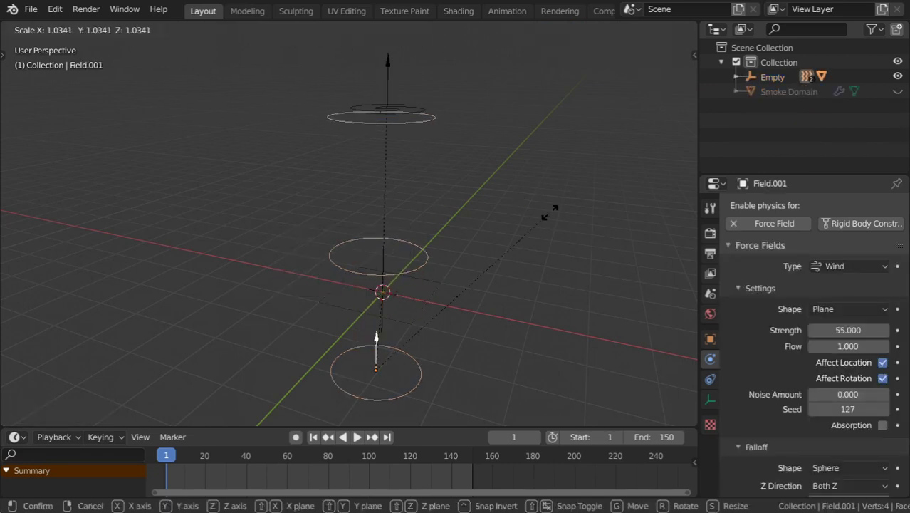
pyautogui.press('Escape')
# - Scale the vortex field up to about 2.8 times its size and unhide the smoke domain
pyautogui.click(412, 108)
pyautogui.press('s')
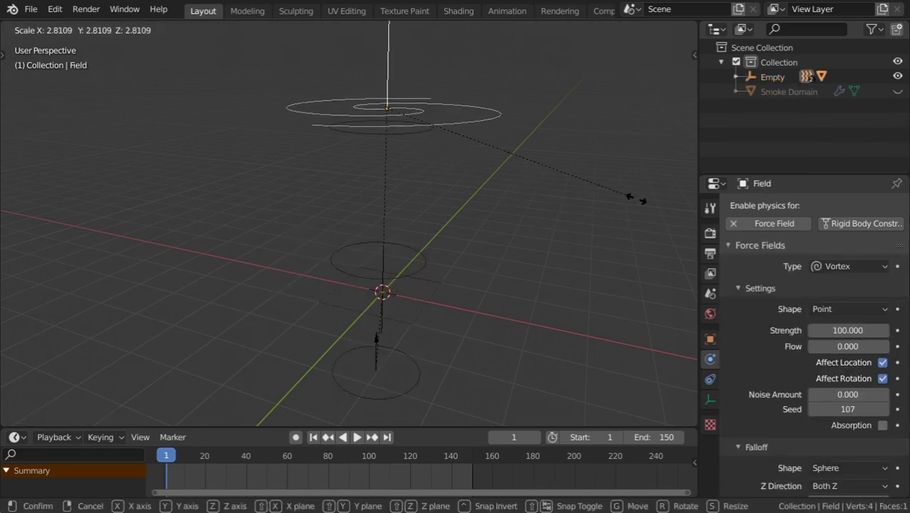
pyautogui.click(544, 196)
pyautogui.scroll(-5, 419, 202)
pyautogui.hotkey('alt', 'h')
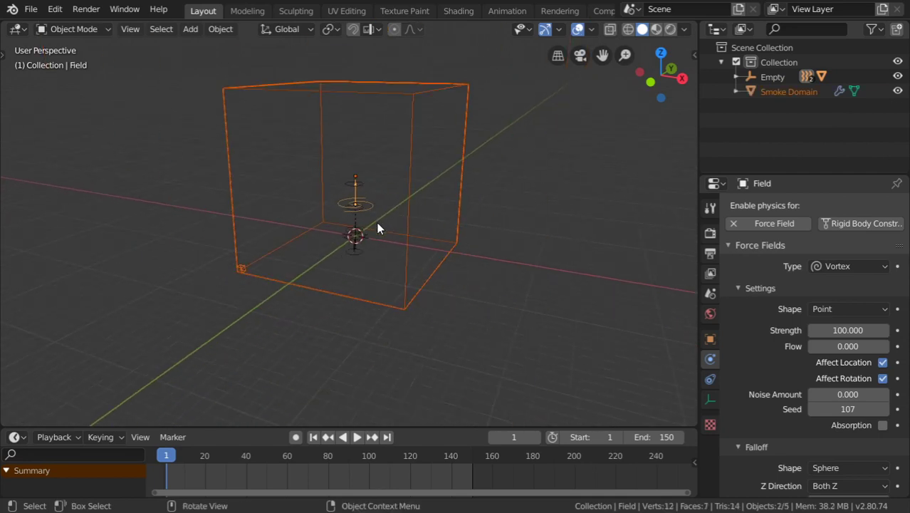
# - In top view, move the empty about -7.2 m in X and 6.5 m in Y and insert a LocRot keyframe at frame 1
pyautogui.moveTo(419, 201); pyautogui.dragTo(267, 424, button='middle')
pyautogui.press('KP_7')
pyautogui.scroll(5, 298, 275)
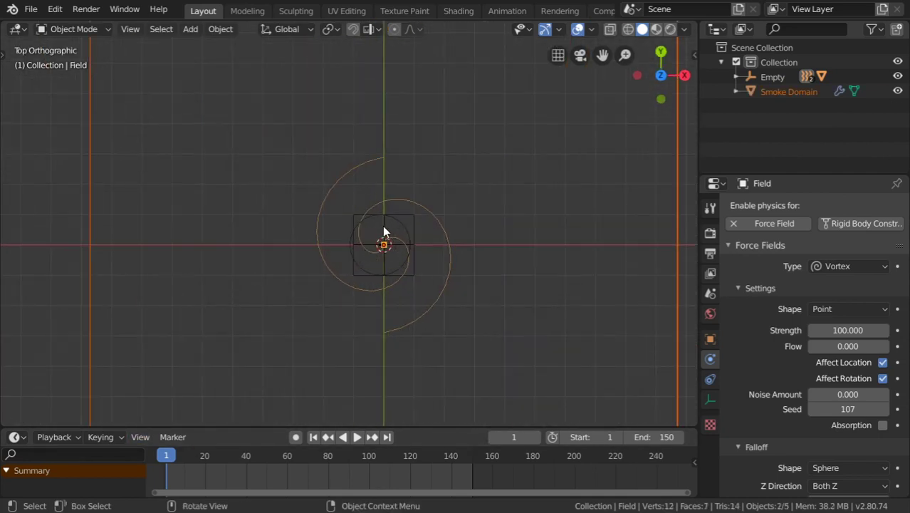
pyautogui.click(383, 226)
pyautogui.scroll(-3, 417, 254)
pyautogui.press('g')
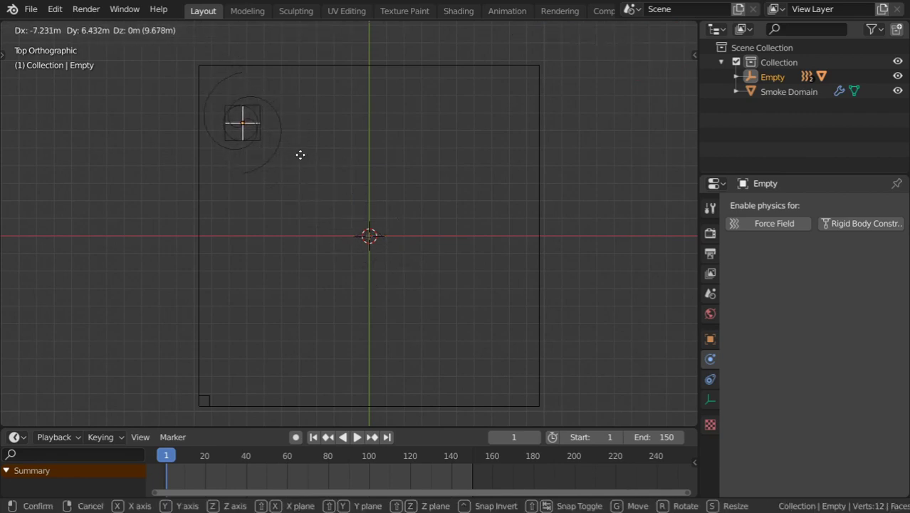
pyautogui.click(300, 153)
pyautogui.press('i')
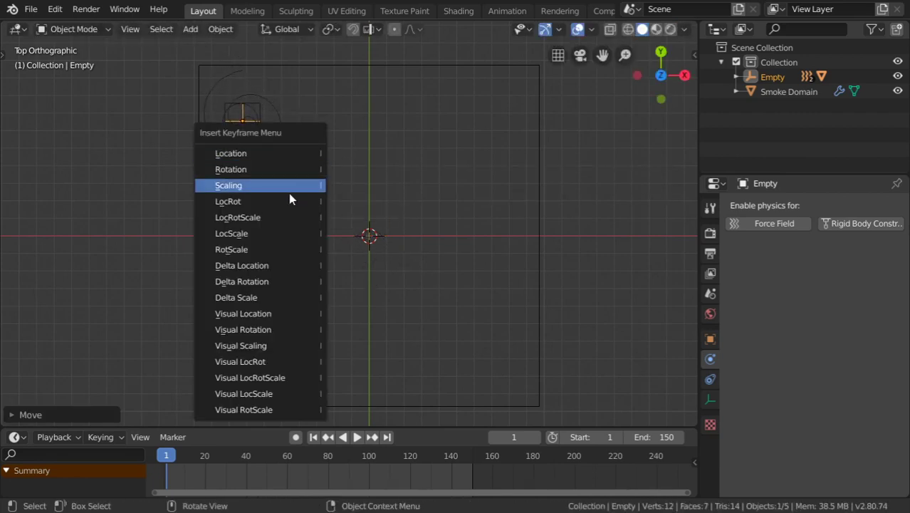
pyautogui.click(289, 199)
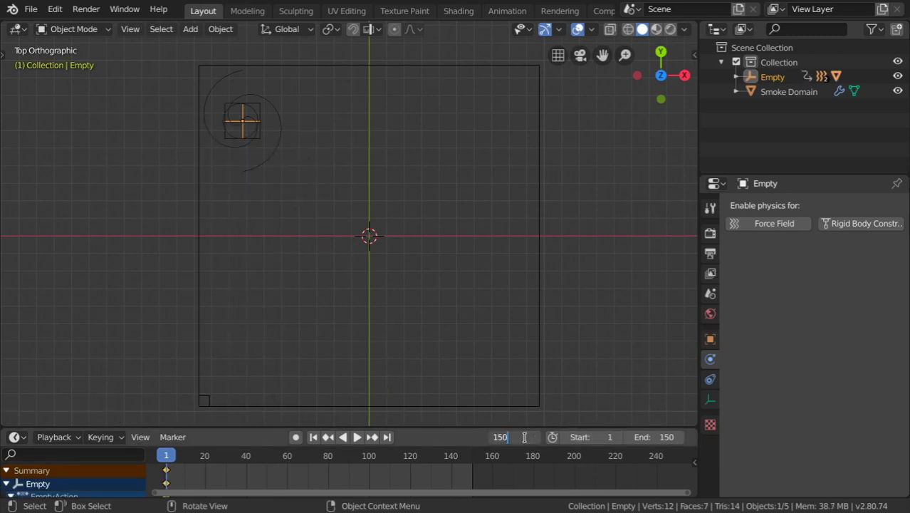
# - At frame 150, move the empty about 10 m in X and -11 m in Y, insert a LocRot keyframe and deselect everything
pyautogui.press('Return')
pyautogui.press('g')
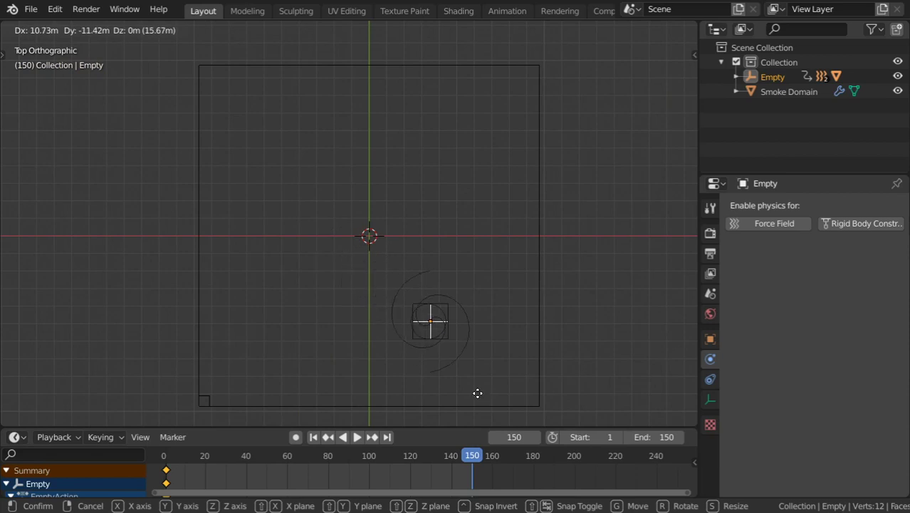
pyautogui.click(468, 382)
pyautogui.press('i')
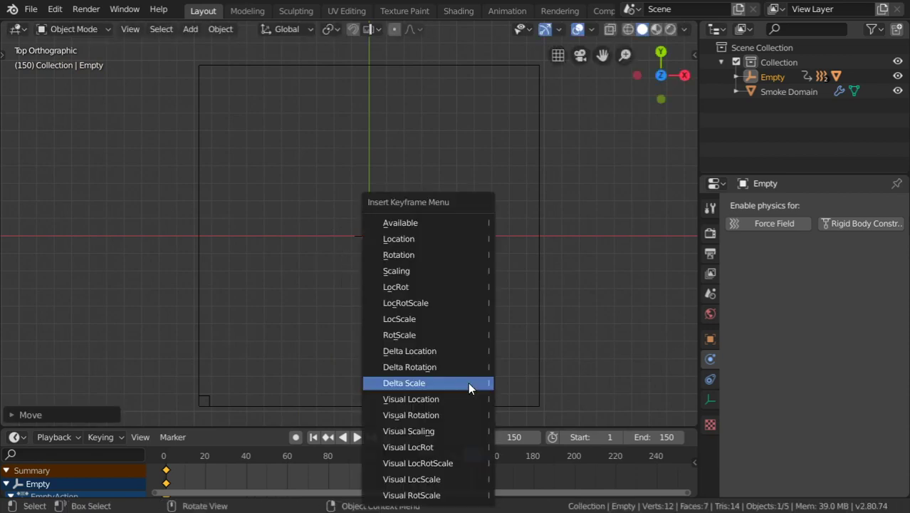
pyautogui.click(430, 288)
pyautogui.hotkey('alt', 'a')
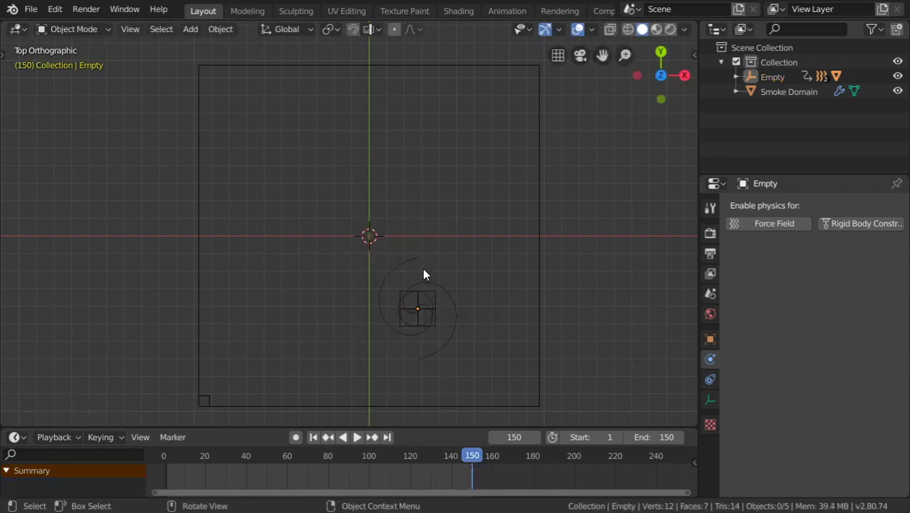
# - Play the animation to check how the smoke behaves as the empty travels through the domain, and stop playback
pyautogui.moveTo(422, 269); pyautogui.dragTo(403, 241, button='middle')
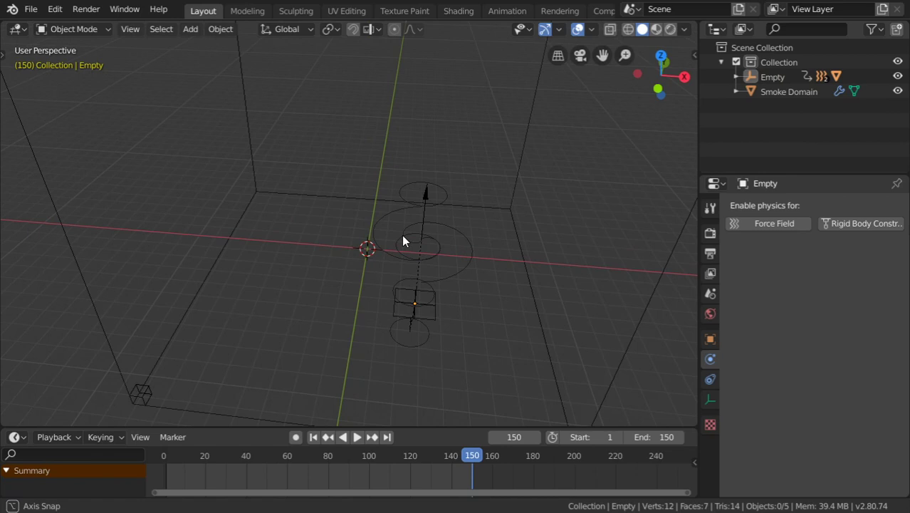
pyautogui.click(358, 436)
pyautogui.moveTo(425, 292); pyautogui.dragTo(459, 244, button='middle')
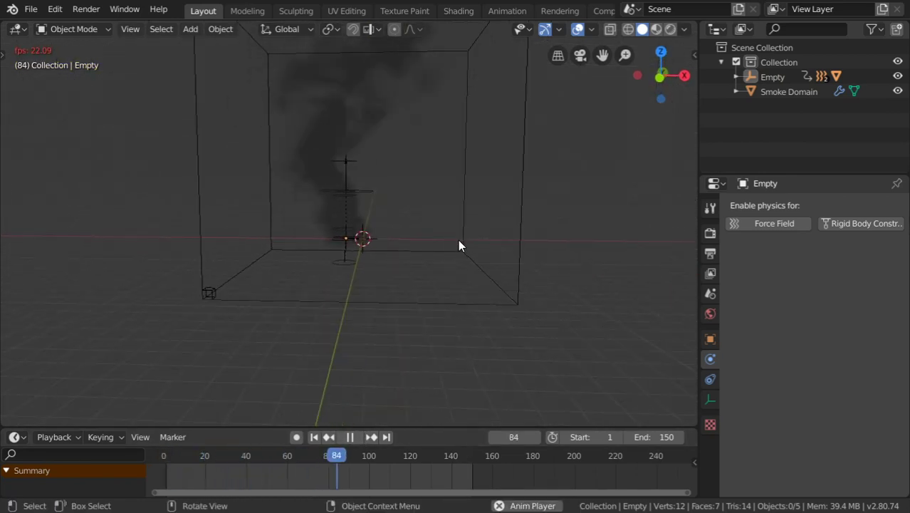
pyautogui.click(710, 208)
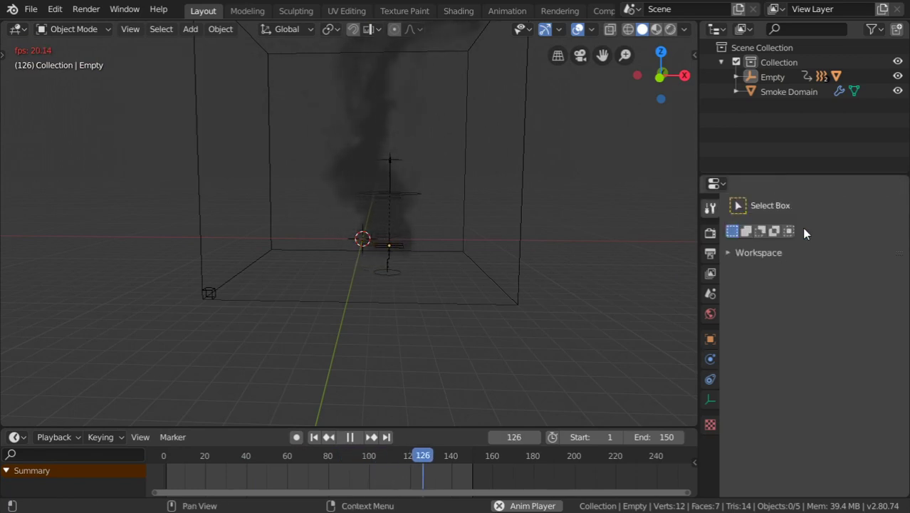
pyautogui.click(710, 235)
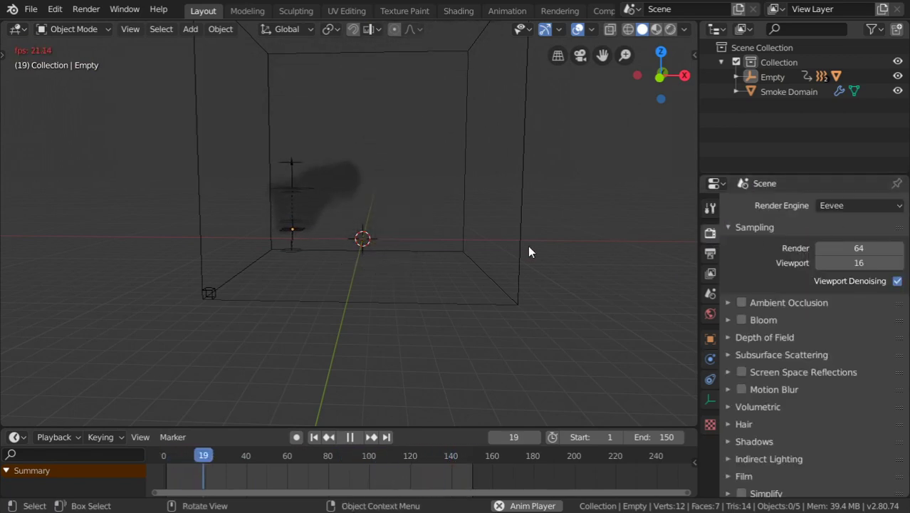
pyautogui.press('Escape')
# - Assign an Environment Texture to the world's background color
pyautogui.press('KP_7')
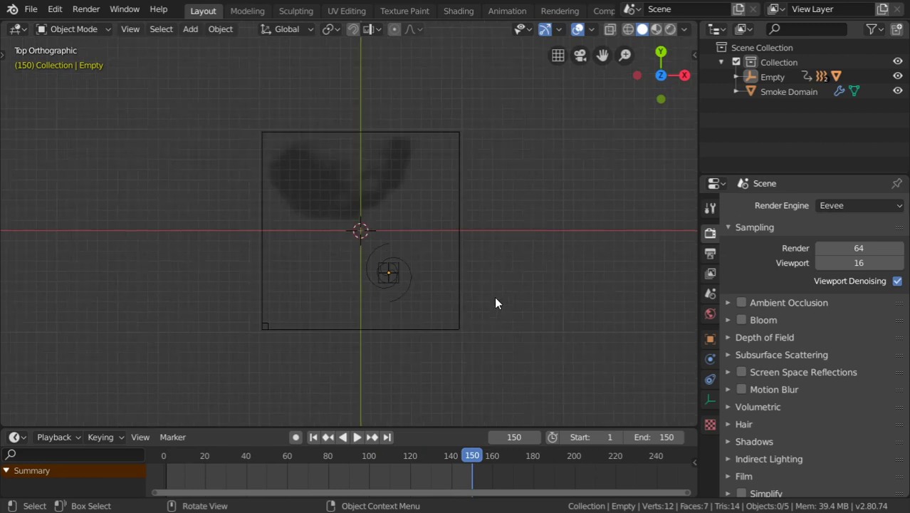
pyautogui.click(710, 315)
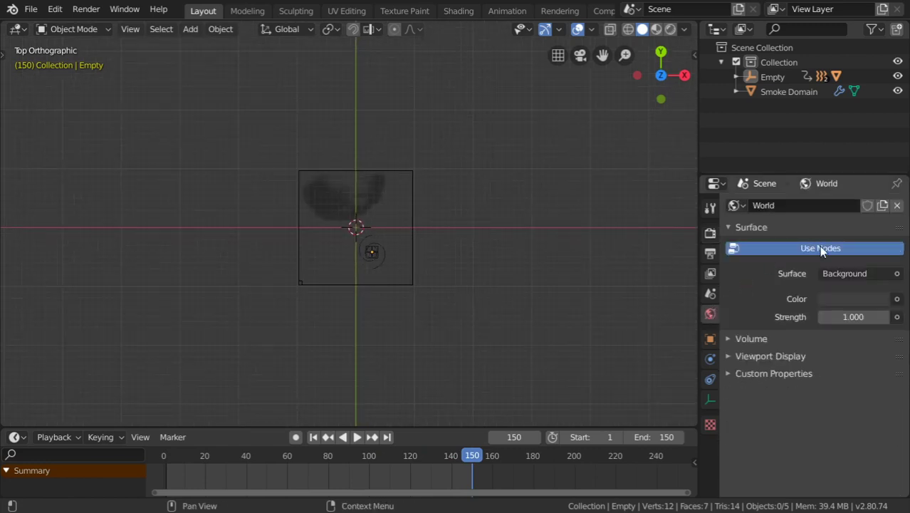
pyautogui.click(896, 300)
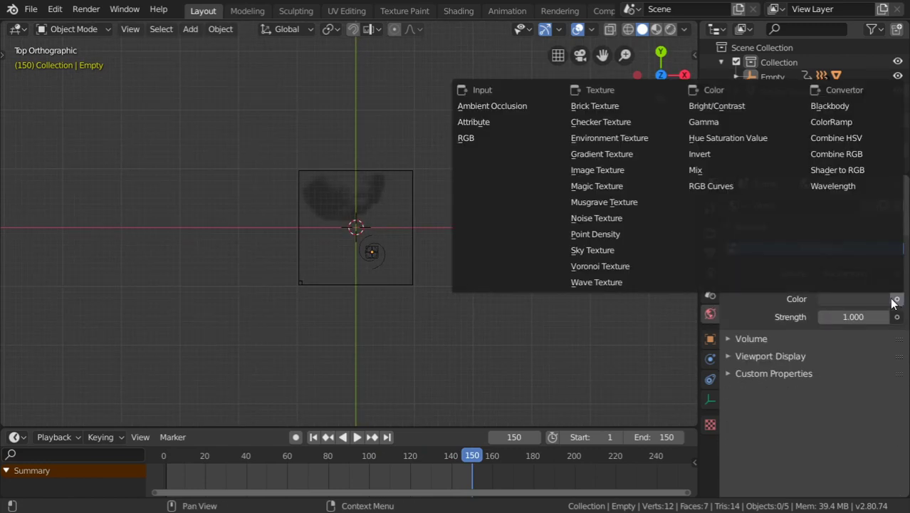
pyautogui.click(641, 138)
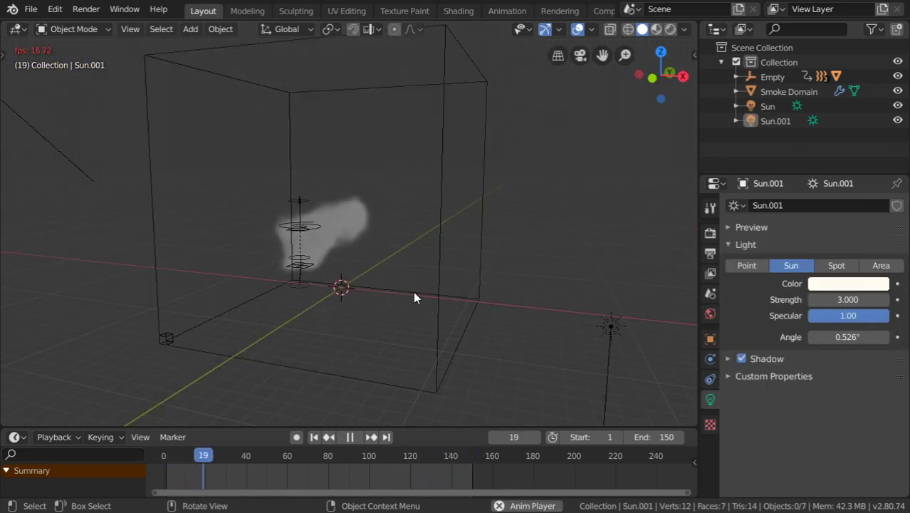
# - Examine the sun-lit smoke from several sides and distances during playback, watching its swirl around the moving force fields
pyautogui.moveTo(415, 297); pyautogui.dragTo(439, 290, button='middle')
pyautogui.scroll(-4, 411, 290)
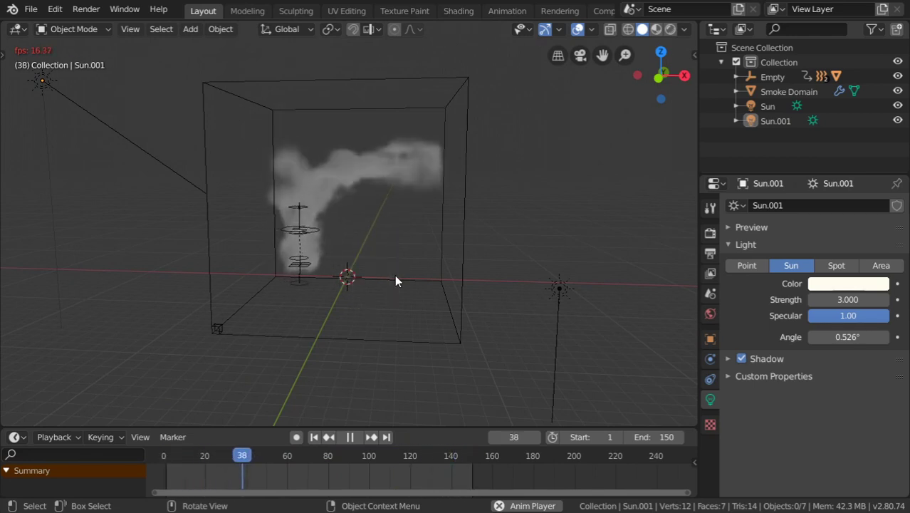
pyautogui.scroll(3, 398, 243)
pyautogui.scroll(-3, 399, 243)
pyautogui.moveTo(398, 243); pyautogui.dragTo(410, 321, button='middle')
pyautogui.scroll(2, 395, 340)
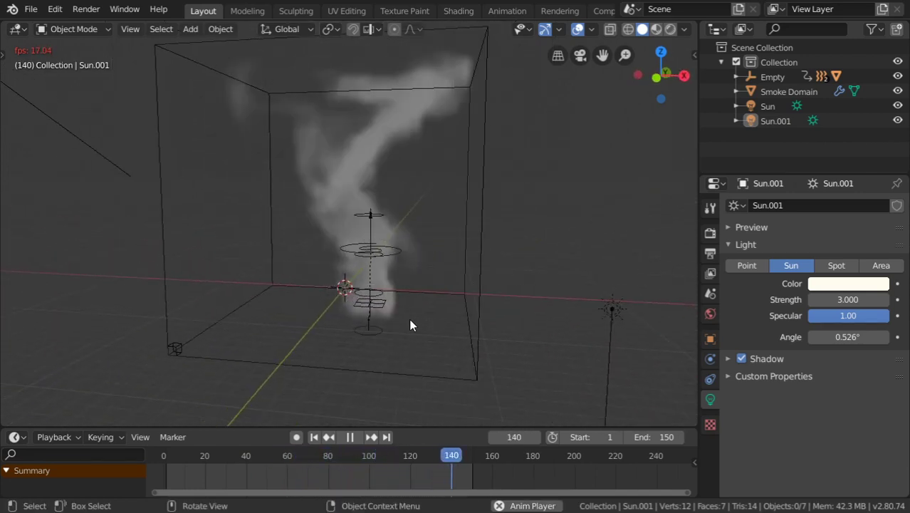
pyautogui.moveTo(410, 321); pyautogui.dragTo(451, 309, button='middle')
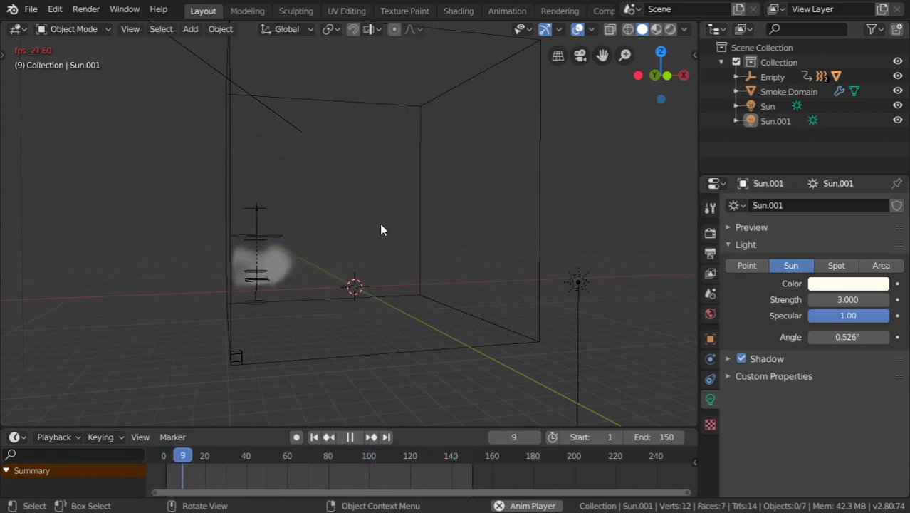
pyautogui.moveTo(312, 311); pyautogui.dragTo(126, 316, button='middle')
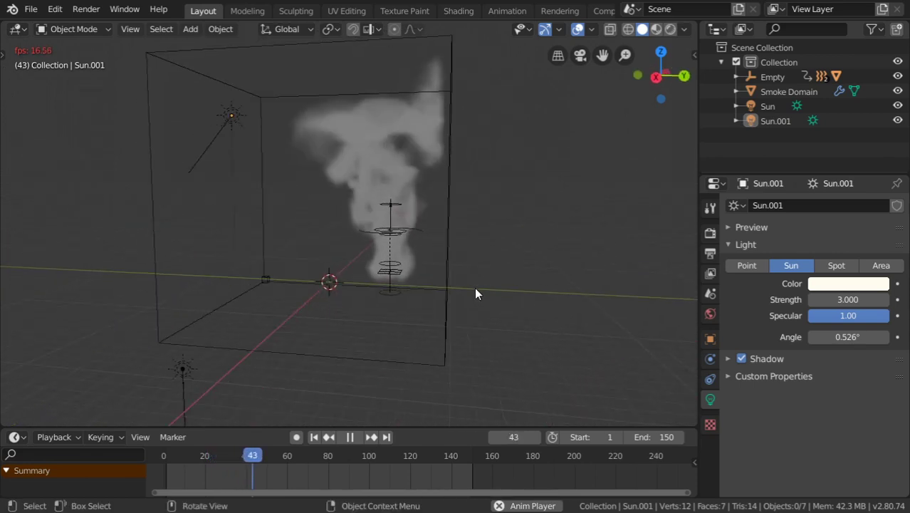
pyautogui.moveTo(474, 287); pyautogui.dragTo(370, 262, button='middle')
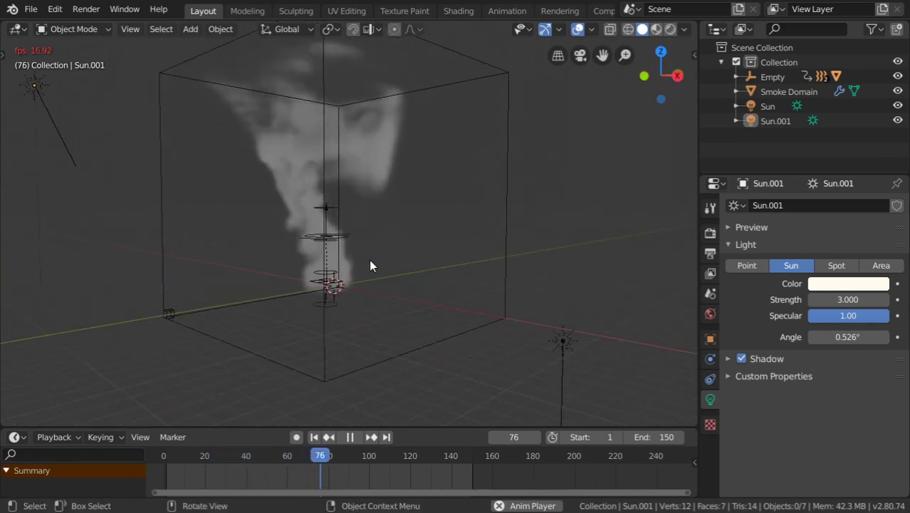